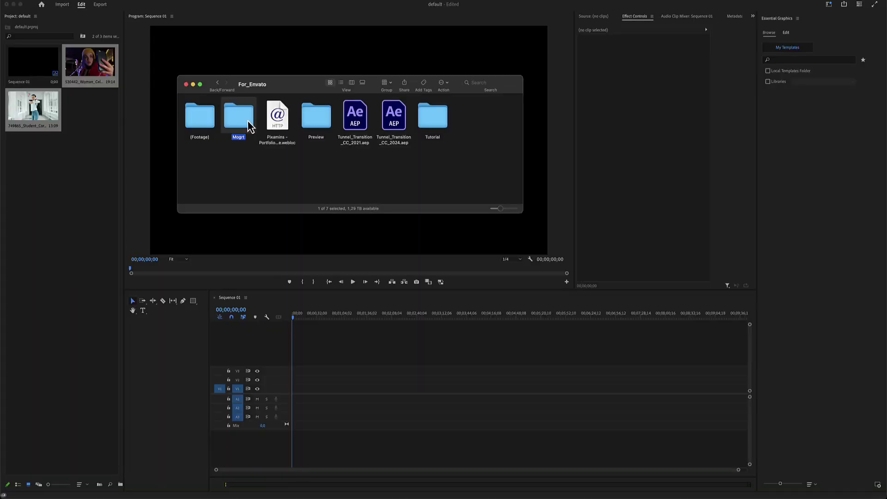
- In Finder, open the Mogrt folder and then its HD subfolder to show the HD_Tunnel templates
{"action": "double_click", "coordinate": [248, 122]}
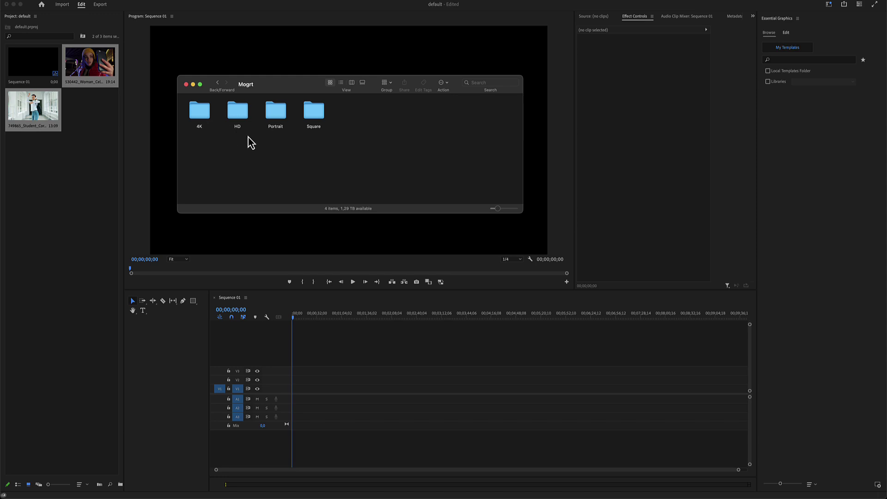
{"action": "double_click", "coordinate": [237, 113]}
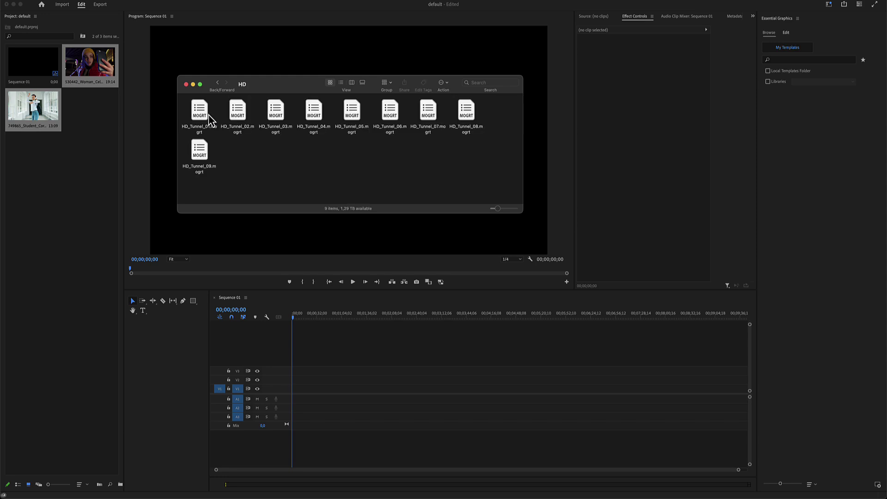
- Install HD_Tunnel_01.mogrt in Essential Graphics and lay both clips on V1, matching the sequence settings
{"action": "left_click_drag", "start_coordinate": [192, 114], "coordinate": [791, 105]}
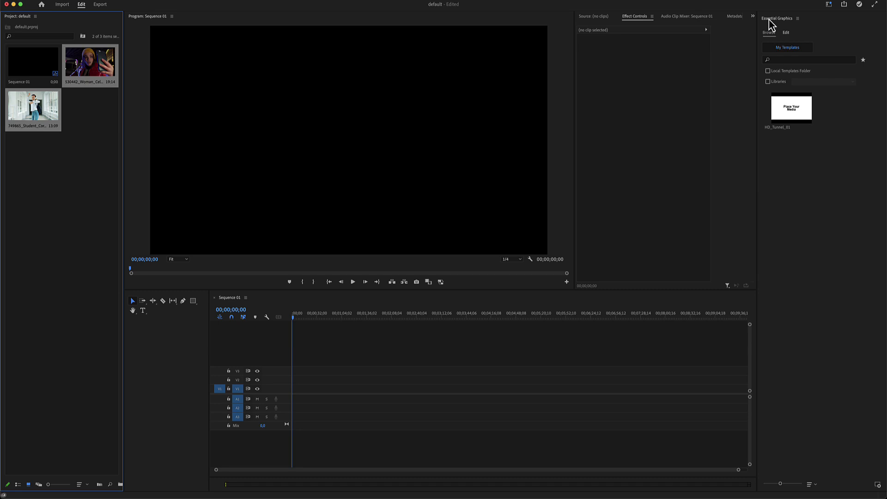
{"action": "left_click", "coordinate": [787, 111]}
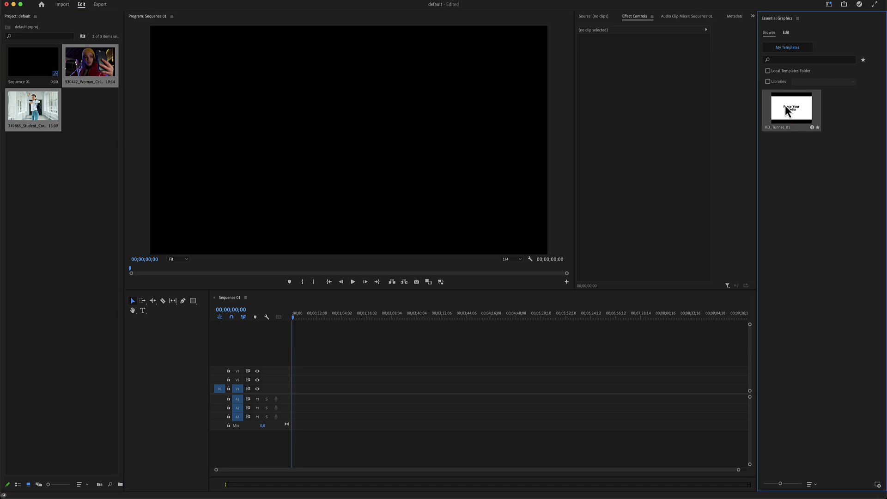
{"action": "left_click_drag", "start_coordinate": [110, 76], "coordinate": [331, 390]}
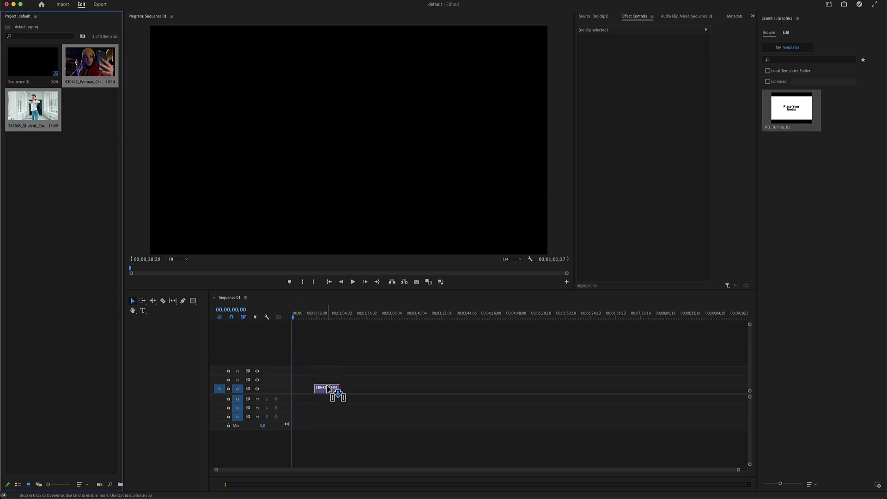
{"action": "left_click", "coordinate": [450, 267]}
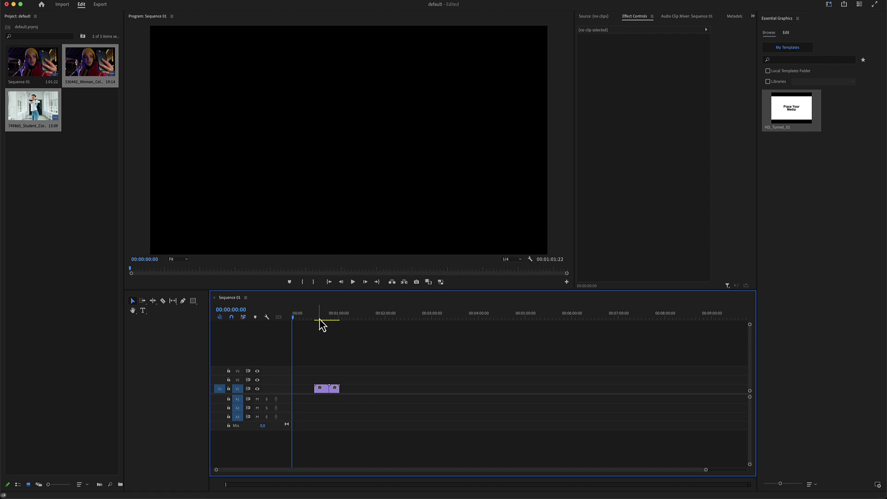
{"action": "left_click_drag", "start_coordinate": [323, 318], "coordinate": [329, 324]}
{"action": "key", "text": "equal"}
{"action": "key", "text": "equal"}
{"action": "key", "text": "equal"}
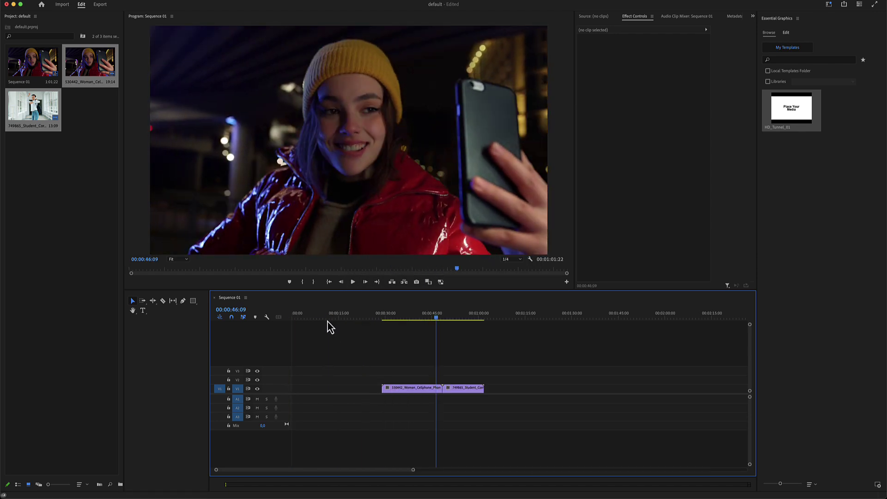
- Place the HD_Tunnel_01 template on V2 over the cut between the two clips
{"action": "left_click_drag", "start_coordinate": [784, 119], "coordinate": [521, 380]}
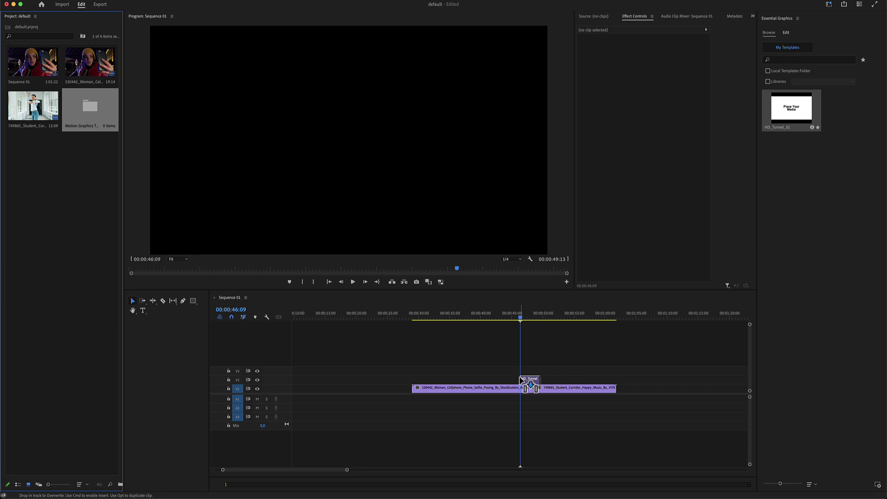
{"action": "left_click_drag", "start_coordinate": [520, 380], "coordinate": [526, 380]}
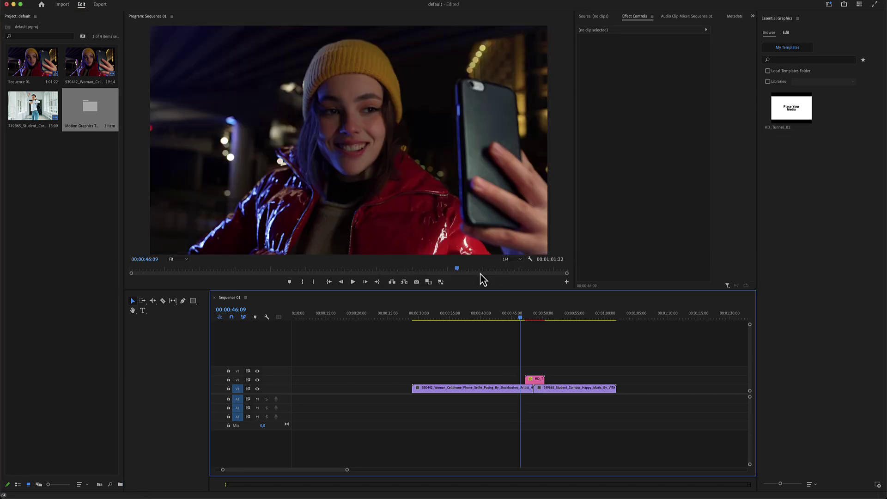
{"action": "key", "text": "equal"}
{"action": "left_click_drag", "start_coordinate": [556, 319], "coordinate": [549, 319]}
- Split the first V1 clip where the tunnel starts and delete the short leftover piece
{"action": "left_click", "coordinate": [543, 388]}
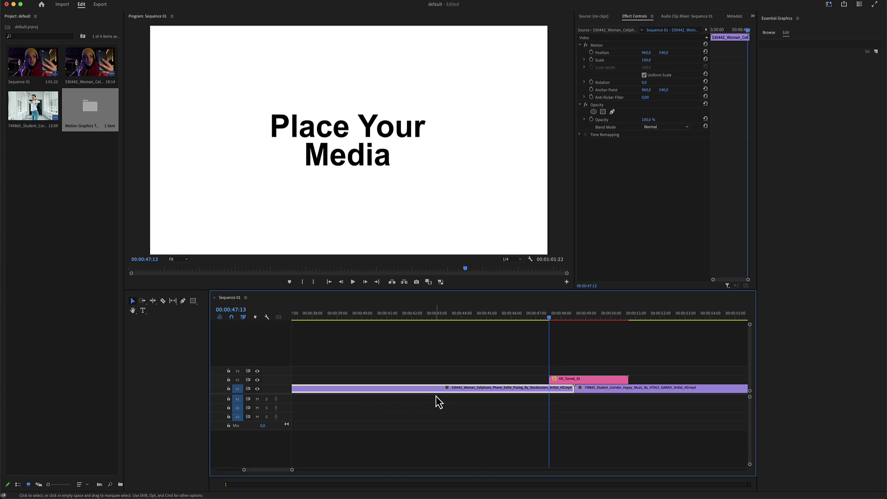
{"action": "key", "text": "c"}
{"action": "left_click", "coordinate": [550, 388]}
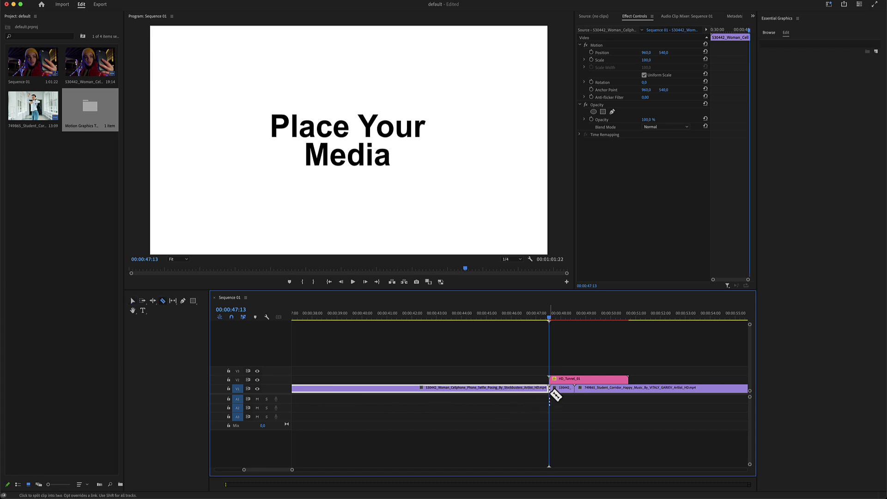
{"action": "key", "text": "v"}
{"action": "left_click", "coordinate": [558, 391]}
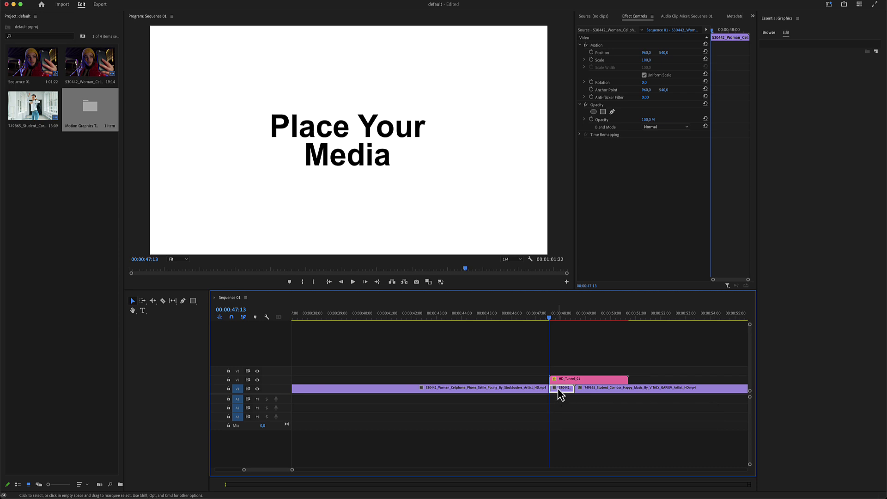
{"action": "key", "text": "Delete"}
{"action": "left_click_drag", "start_coordinate": [554, 319], "coordinate": [569, 331]}
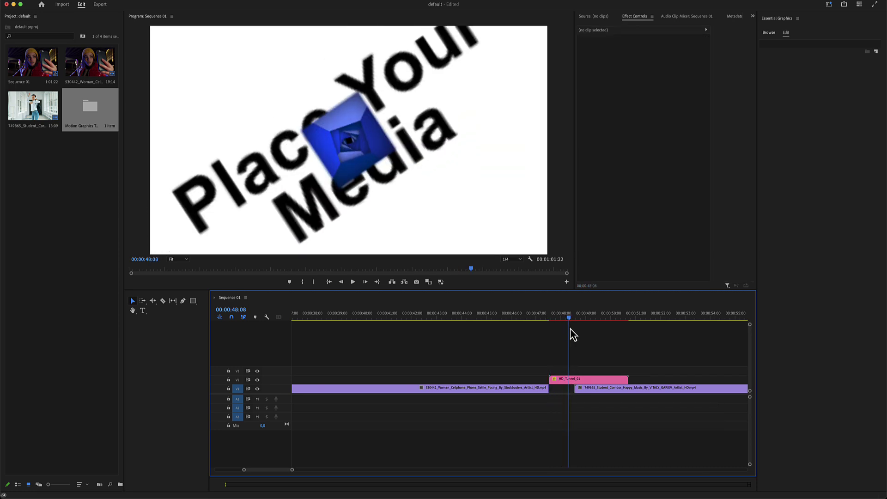
- Put the woman selfie clip into HD_Tunnel_01's Placeholder
{"action": "left_click", "coordinate": [562, 382]}
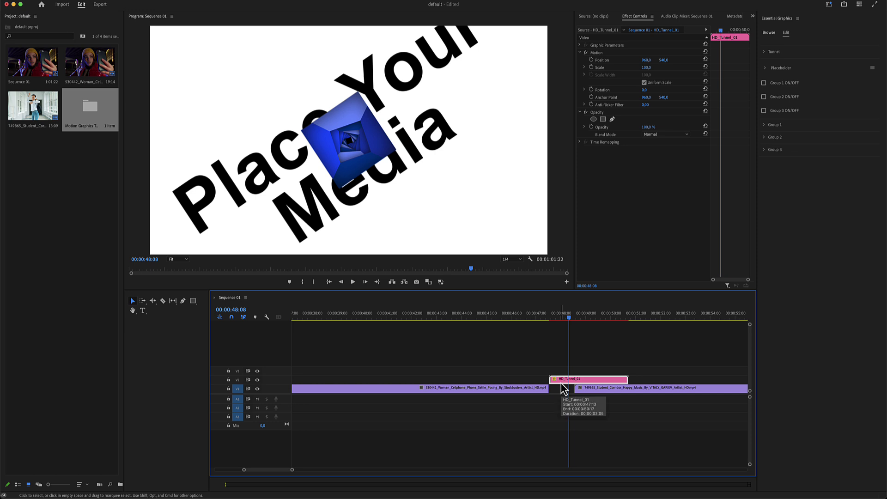
{"action": "left_click", "coordinate": [765, 69]}
{"action": "left_click", "coordinate": [531, 316]}
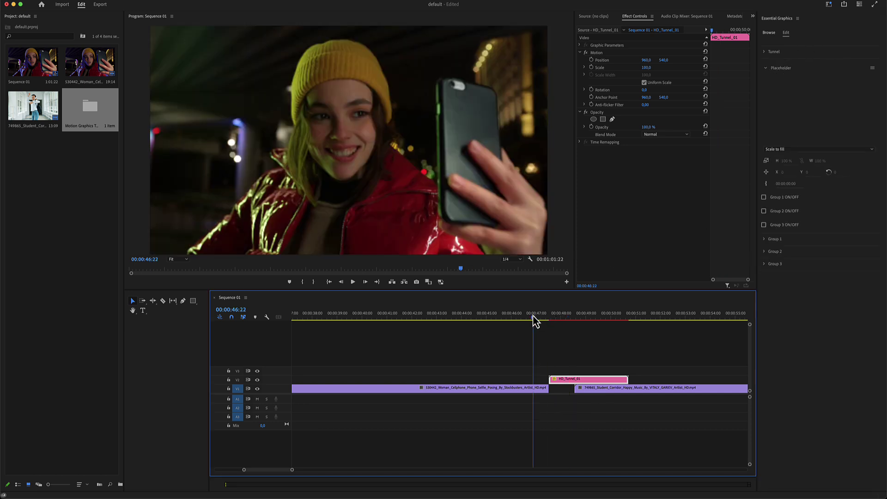
{"action": "left_click_drag", "start_coordinate": [90, 62], "coordinate": [790, 110]}
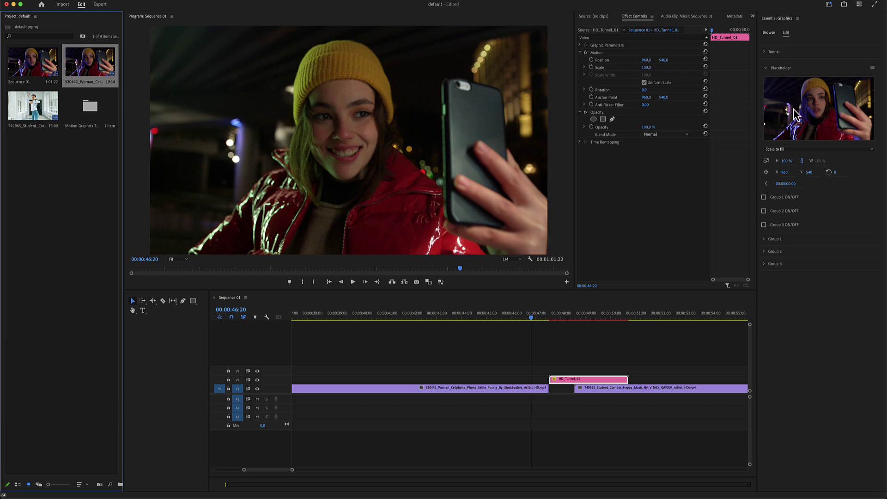
- Trim the Placeholder sequence to a one-second section of the woman clip, then preview it in Sequence 01
{"action": "double_click", "coordinate": [794, 113]}
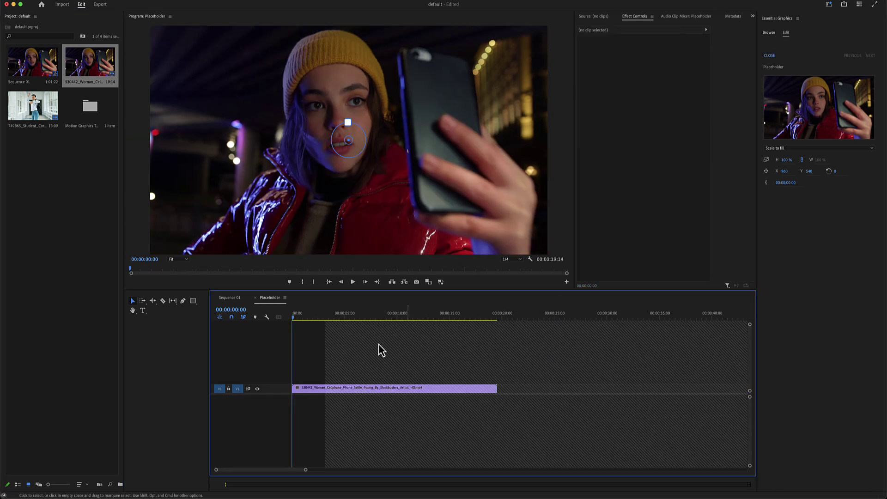
{"action": "key", "text": "super+z"}
{"action": "mouse_move", "coordinate": [303, 313]}
{"action": "left_mouse_down"}
{"action": "mouse_move", "coordinate": [271, 315]}
{"action": "mouse_move", "coordinate": [296, 316]}
{"action": "left_mouse_up"}
{"action": "key", "text": "super+shift+z"}
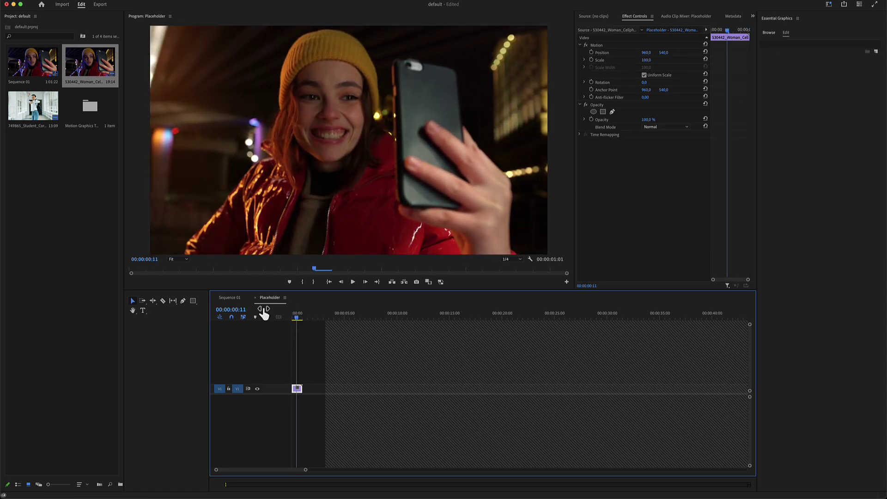
{"action": "left_click", "coordinate": [229, 298]}
{"action": "mouse_move", "coordinate": [544, 318]}
{"action": "left_mouse_down"}
{"action": "mouse_move", "coordinate": [629, 338]}
{"action": "mouse_move", "coordinate": [551, 345]}
{"action": "mouse_move", "coordinate": [566, 346]}
{"action": "left_mouse_up"}
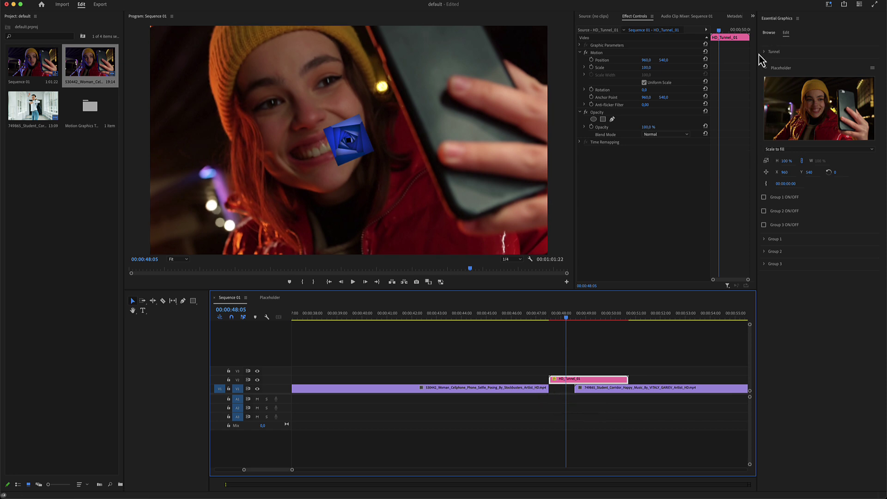
- Expand the Tunnel settings and set the tunnel's Color 1 to bright magenta
{"action": "left_click_drag", "start_coordinate": [757, 53], "coordinate": [660, 56]}
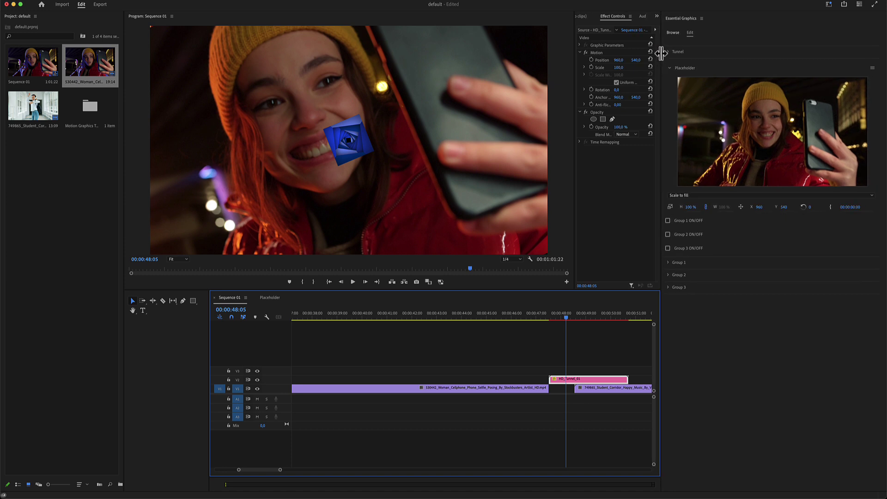
{"action": "left_click", "coordinate": [669, 68]}
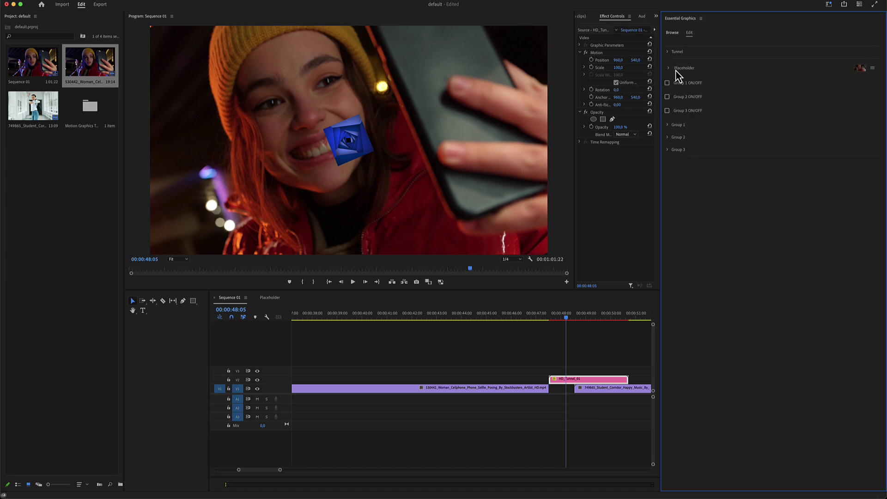
{"action": "left_click", "coordinate": [668, 52]}
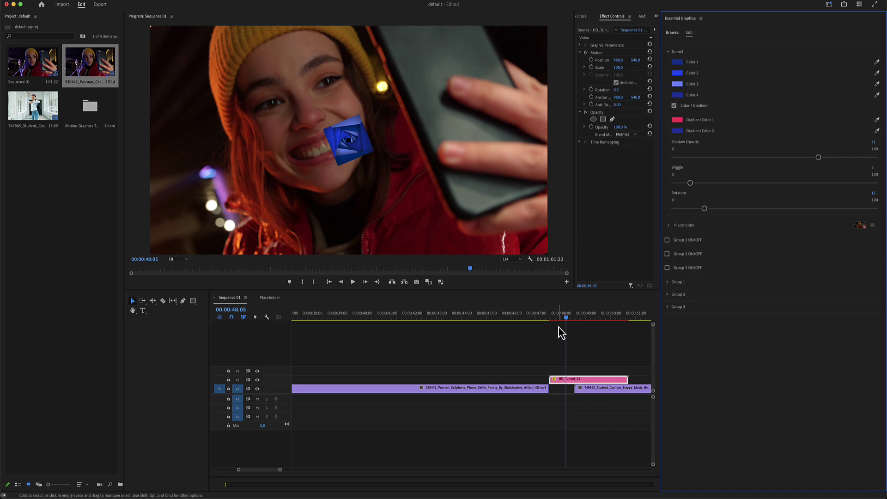
{"action": "left_click", "coordinate": [575, 317]}
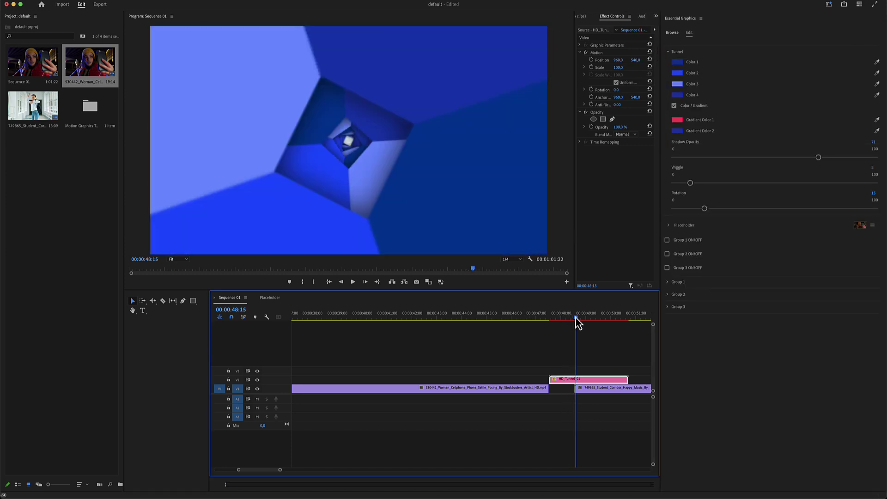
{"action": "left_click", "coordinate": [677, 64]}
{"action": "left_click_drag", "start_coordinate": [453, 261], "coordinate": [456, 286]}
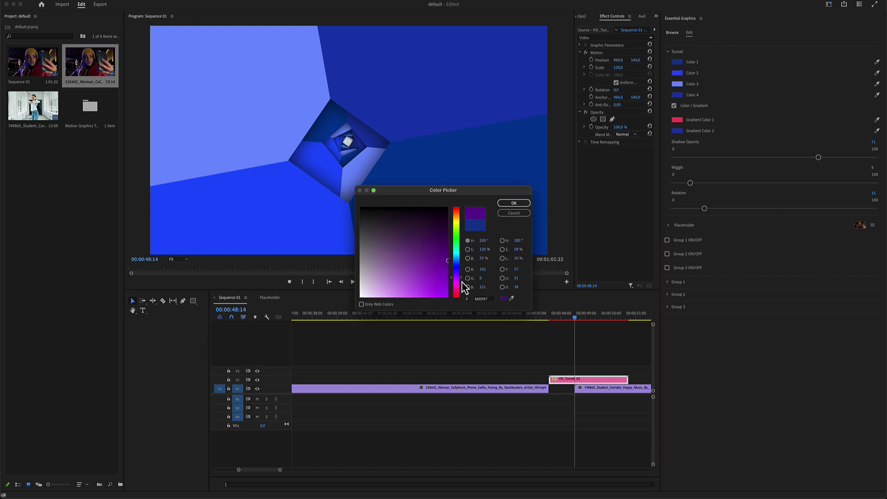
{"action": "left_click", "coordinate": [445, 294]}
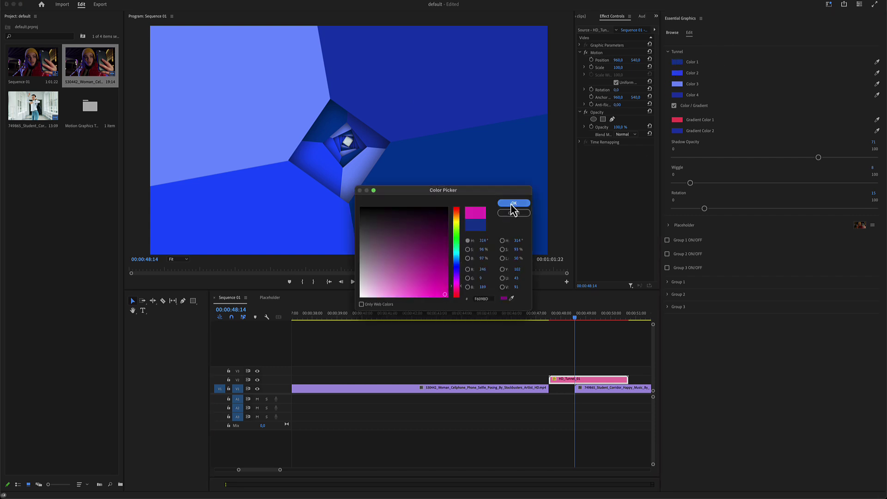
{"action": "left_click", "coordinate": [513, 203]}
- Set the tunnel's Color 2 to green
{"action": "left_click", "coordinate": [678, 73]}
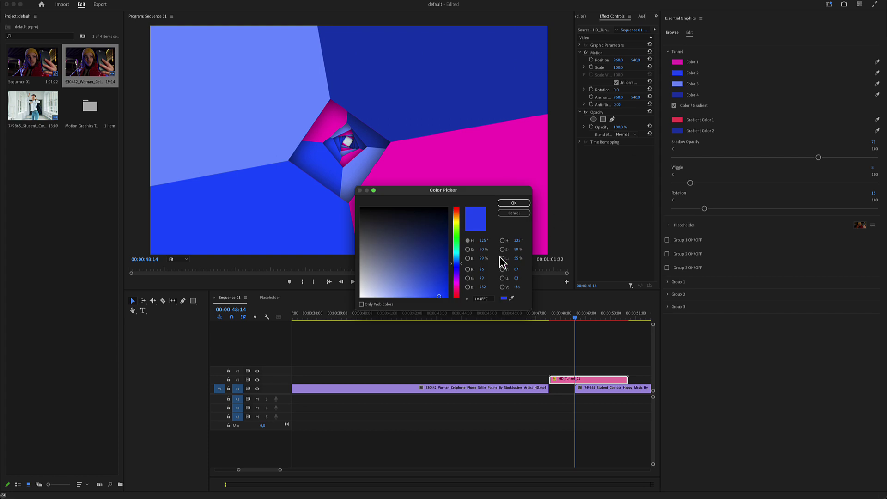
{"action": "left_click_drag", "start_coordinate": [458, 268], "coordinate": [458, 242]}
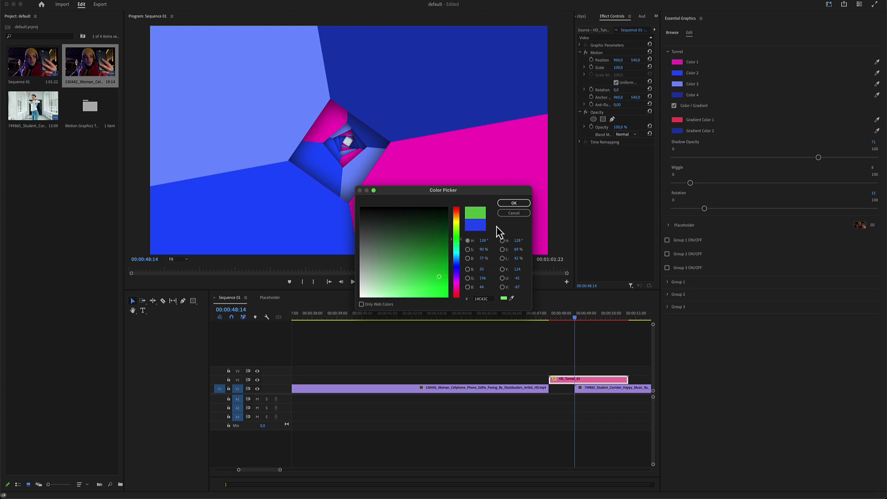
{"action": "left_click", "coordinate": [513, 203]}
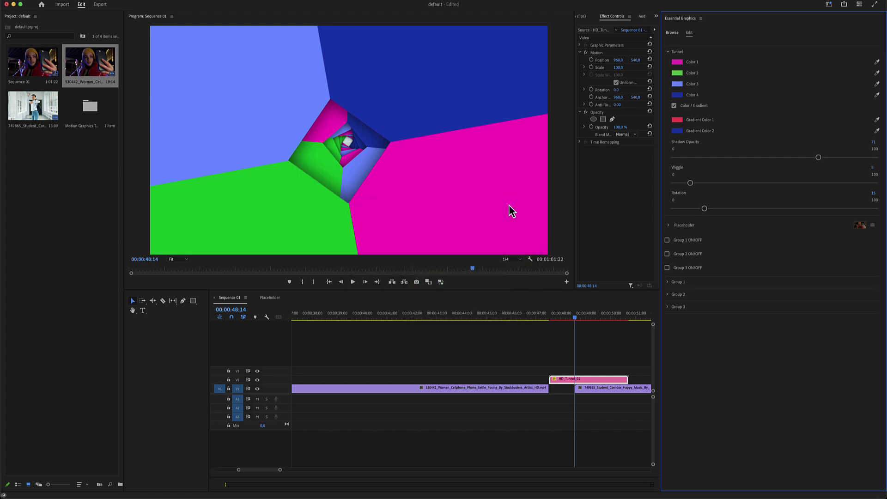
- Switch the tunnel to gradient colours and set Gradient Color 1 to saturated green
{"action": "left_click", "coordinate": [674, 106]}
{"action": "left_click", "coordinate": [674, 106]}
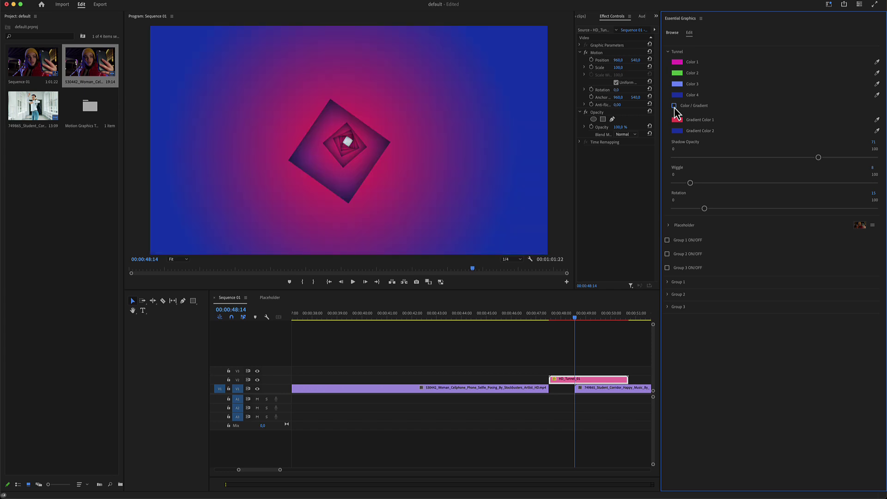
{"action": "left_click", "coordinate": [677, 120]}
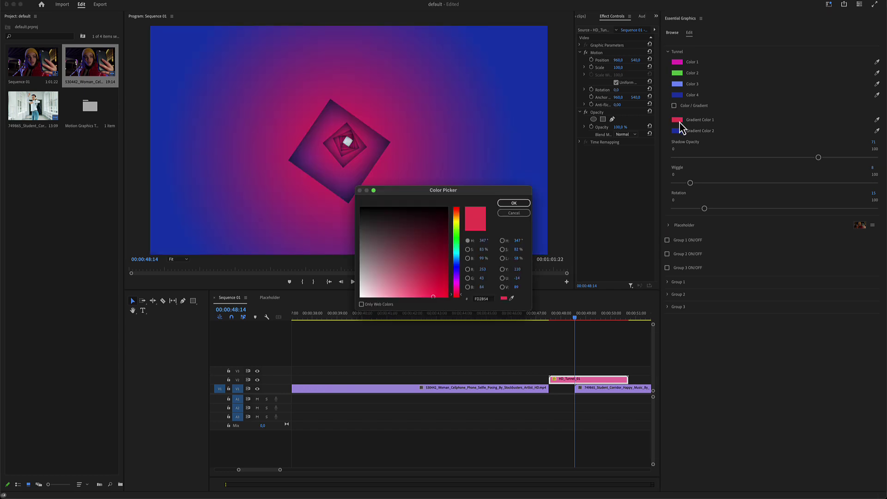
{"action": "left_click_drag", "start_coordinate": [460, 260], "coordinate": [457, 238]}
{"action": "left_click", "coordinate": [448, 283]}
{"action": "left_click", "coordinate": [510, 203]}
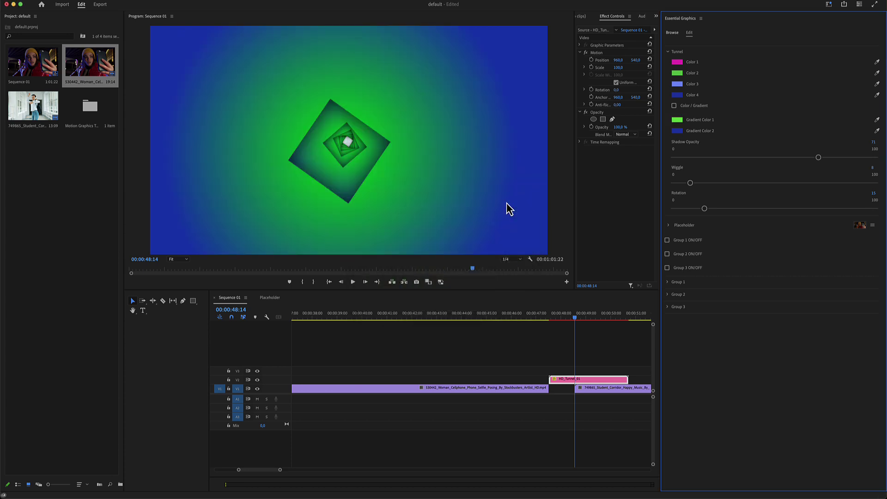
- Set the tunnel's shadow opacity to 74, wiggle to 6 and rotation to 17, then collapse Tunnel
{"action": "mouse_move", "coordinate": [819, 162]}
{"action": "left_mouse_down"}
{"action": "mouse_move", "coordinate": [696, 173]}
{"action": "mouse_move", "coordinate": [837, 166]}
{"action": "left_mouse_up"}
{"action": "left_click_drag", "start_coordinate": [691, 184], "coordinate": [690, 184]}
{"action": "mouse_move", "coordinate": [707, 213]}
{"action": "left_mouse_down"}
{"action": "mouse_move", "coordinate": [782, 212]}
{"action": "mouse_move", "coordinate": [666, 220]}
{"action": "mouse_move", "coordinate": [705, 221]}
{"action": "left_mouse_up"}
{"action": "left_click", "coordinate": [668, 52]}
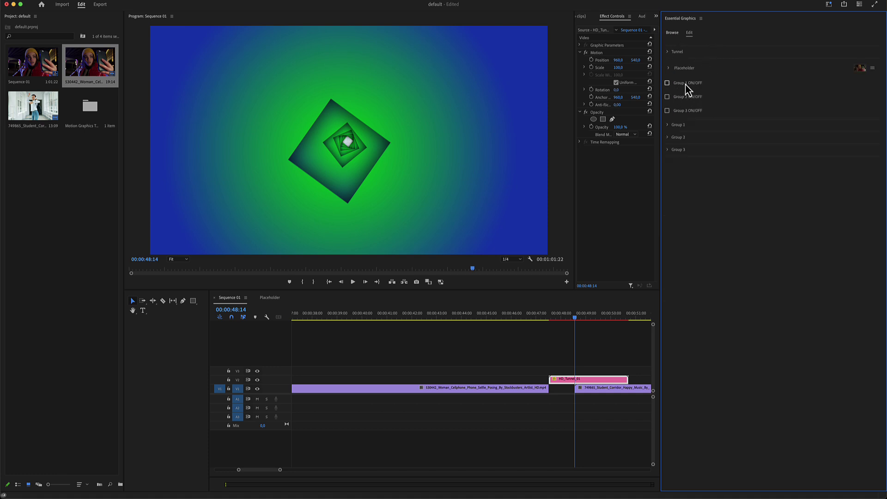
- Turn on icon Group 1 while previewing a frame inside the tunnel transition
{"action": "left_click", "coordinate": [562, 318]}
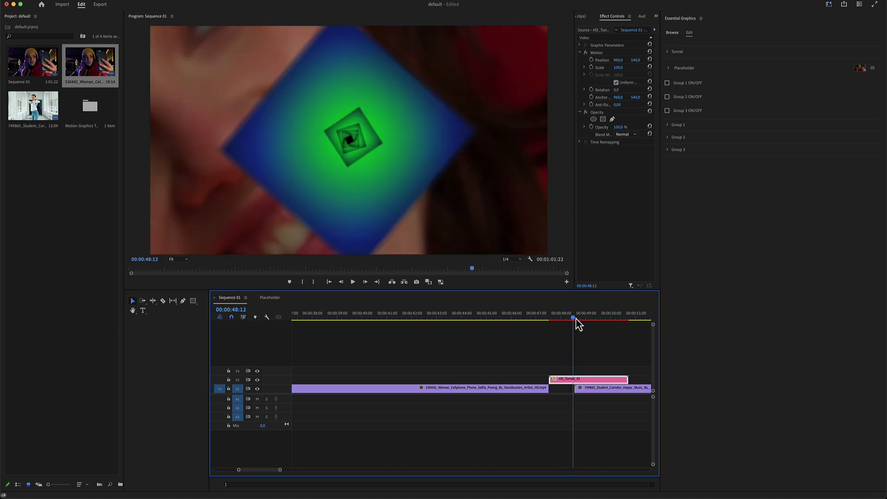
{"action": "left_click_drag", "start_coordinate": [563, 319], "coordinate": [577, 319]}
{"action": "left_click", "coordinate": [668, 83]}
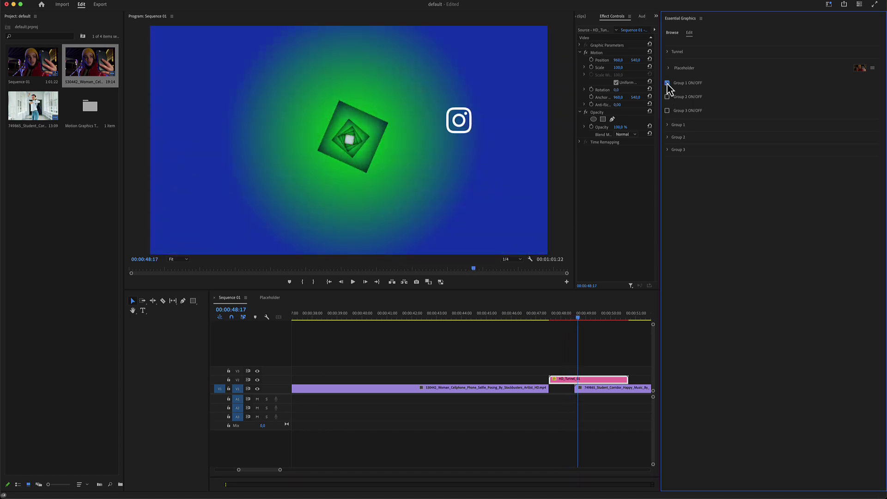
{"action": "left_click", "coordinate": [576, 317]}
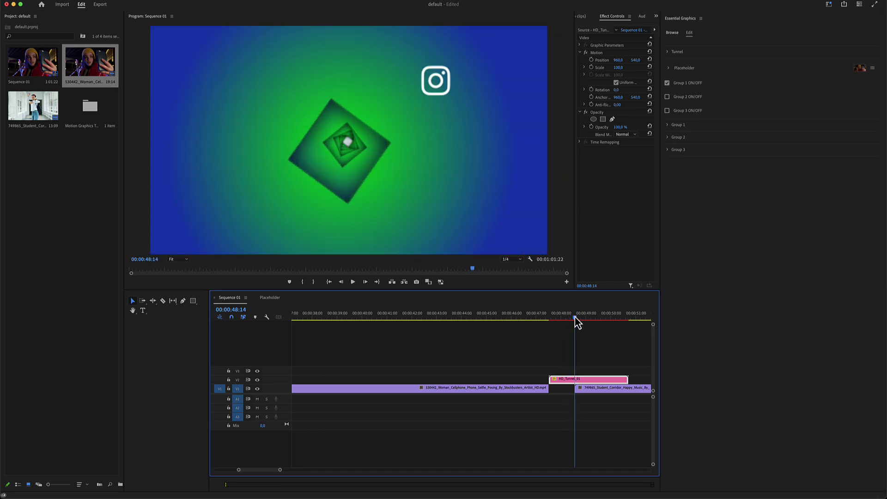
- Expand Group 1, toggle its sphere option, and shrink its icon to size 11
{"action": "left_click", "coordinate": [670, 125]}
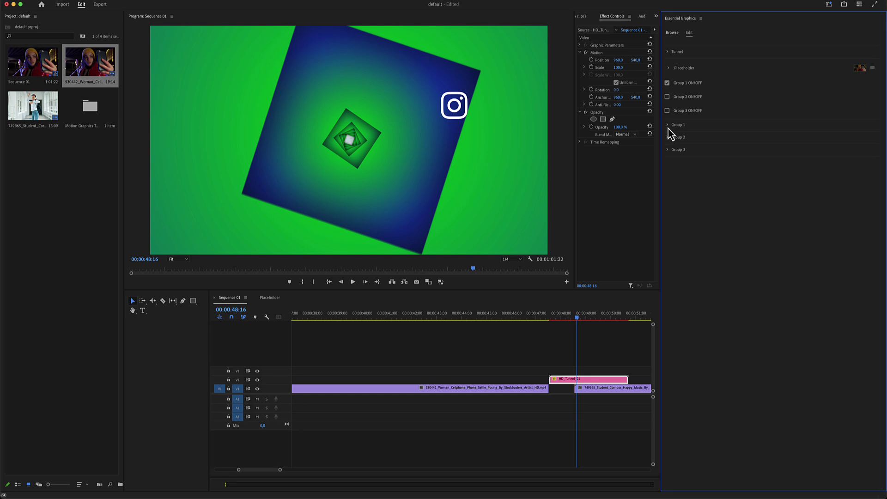
{"action": "left_click", "coordinate": [674, 135]}
{"action": "left_click", "coordinate": [674, 135]}
{"action": "left_click", "coordinate": [674, 134]}
{"action": "left_click", "coordinate": [674, 135]}
{"action": "left_click", "coordinate": [699, 164]}
{"action": "left_click_drag", "start_coordinate": [698, 165], "coordinate": [696, 165]}
- Set Group 1's icon to the custom placeholder image at size 6, and shrink Group 3's X icon to 4
{"action": "left_click", "coordinate": [696, 181]}
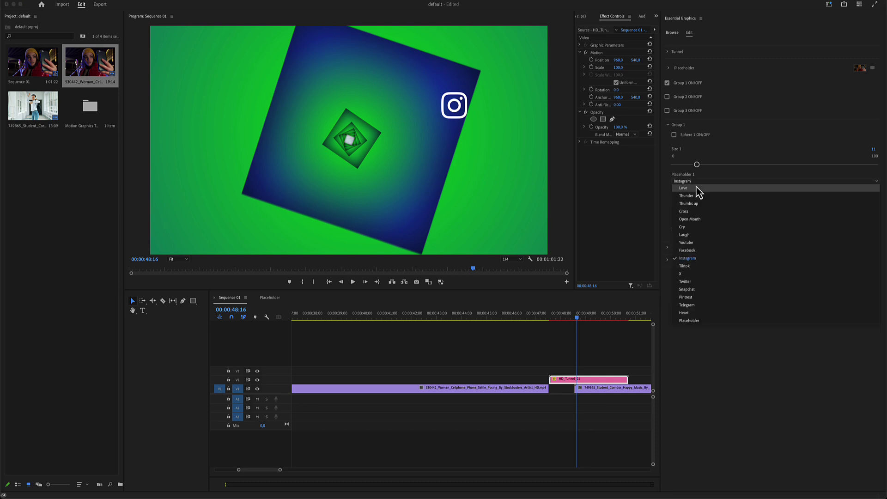
{"action": "left_click", "coordinate": [698, 212]}
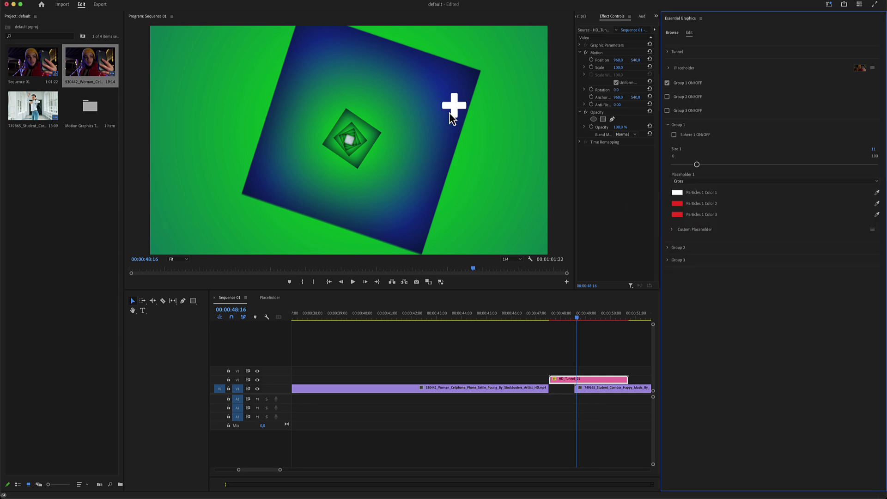
{"action": "left_click_drag", "start_coordinate": [698, 165], "coordinate": [685, 166]}
{"action": "left_click", "coordinate": [688, 181]}
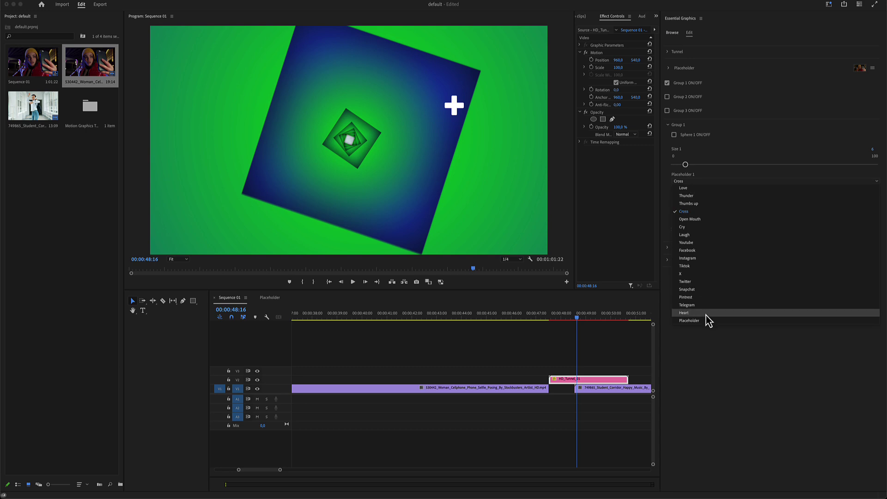
{"action": "left_click", "coordinate": [701, 321]}
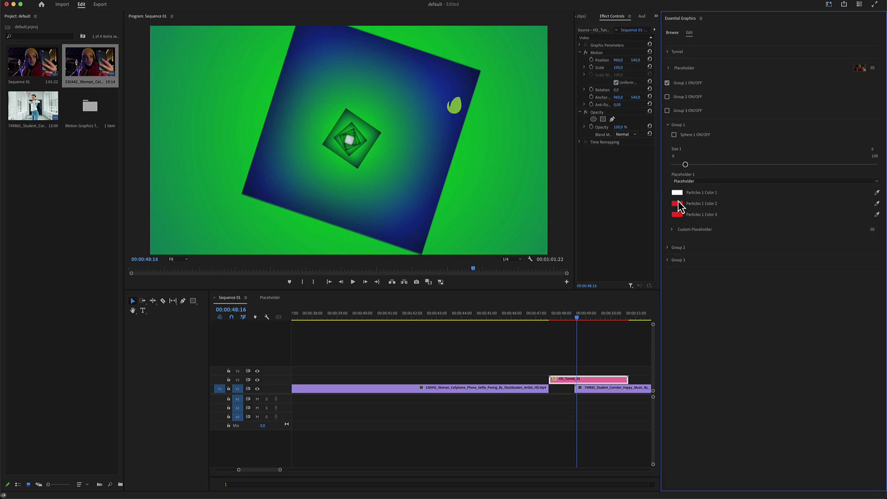
{"action": "left_click", "coordinate": [696, 229]}
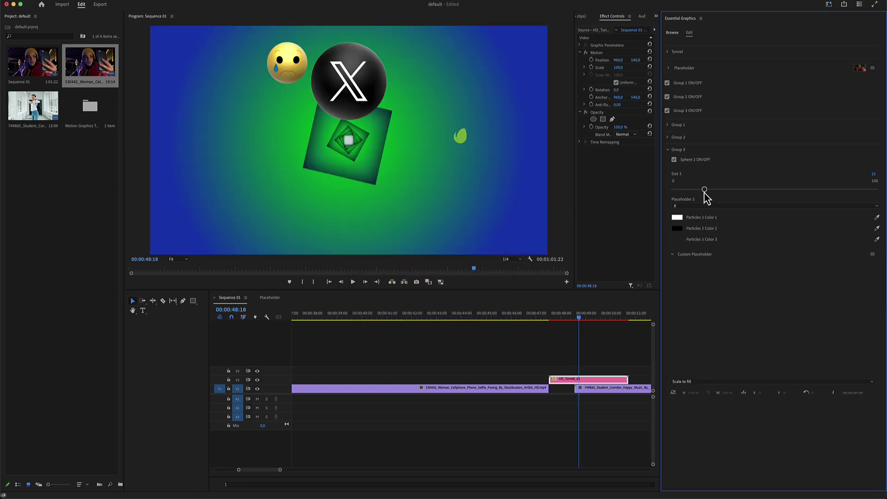
{"action": "left_click_drag", "start_coordinate": [705, 190], "coordinate": [682, 190]}
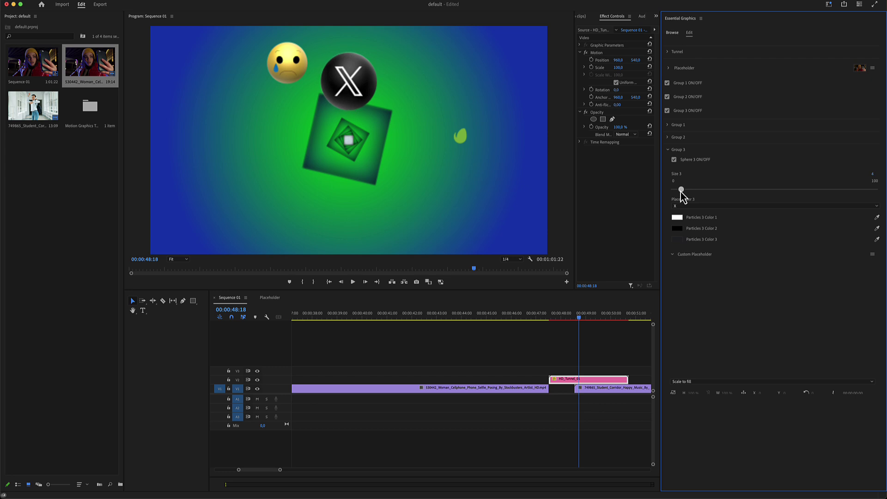
{"action": "left_click", "coordinate": [556, 318]}
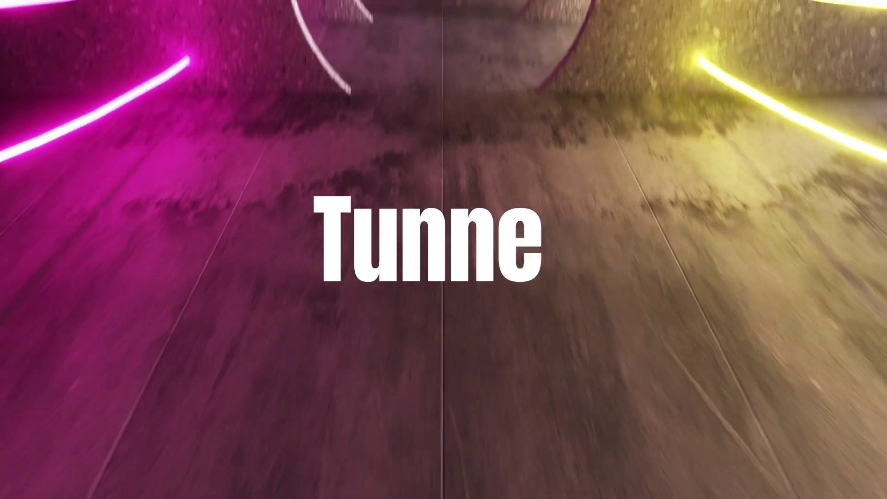